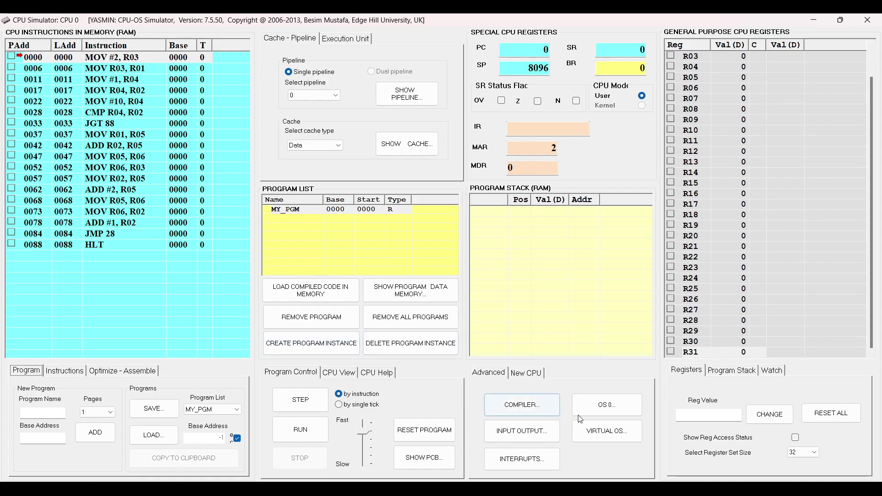
Open the OS Simulator, look over the Views and OS Help tabs, then return to OS Control.
{"action": "left_click", "coordinate": [608, 412]}
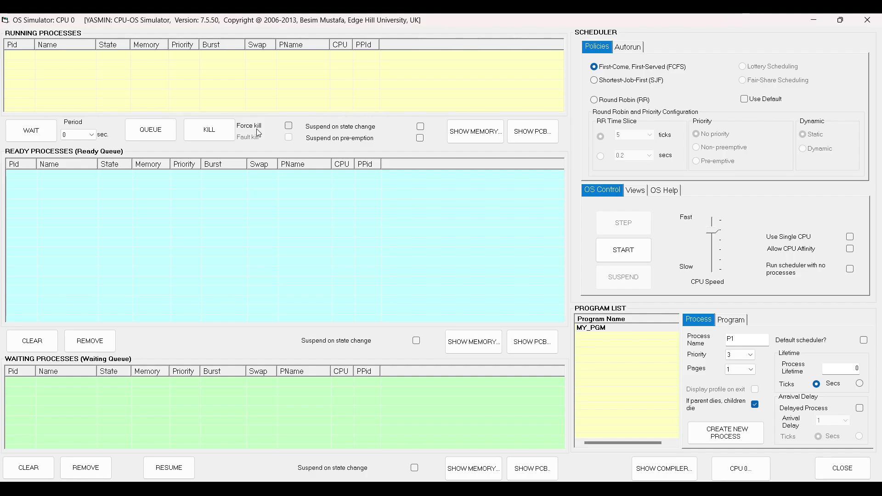
{"action": "mouse_move", "coordinate": [286, 409]}
{"action": "left_click", "coordinate": [644, 191]}
{"action": "left_click", "coordinate": [670, 195]}
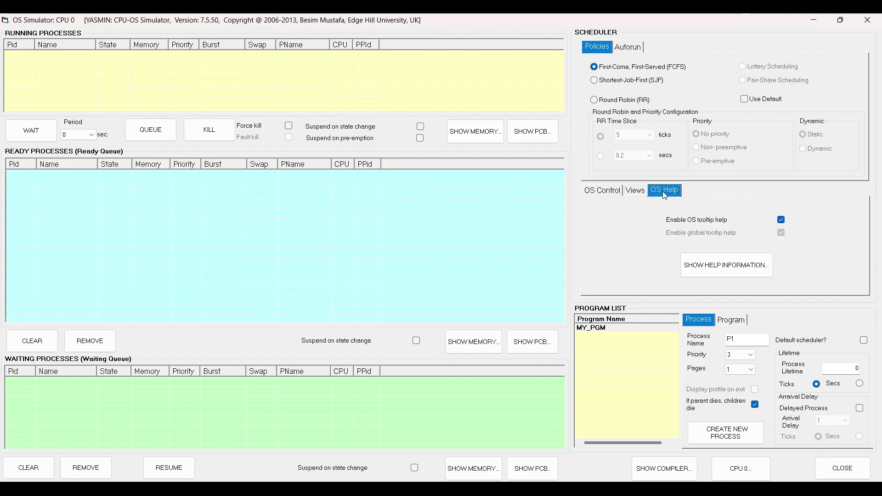
{"action": "left_click", "coordinate": [594, 192]}
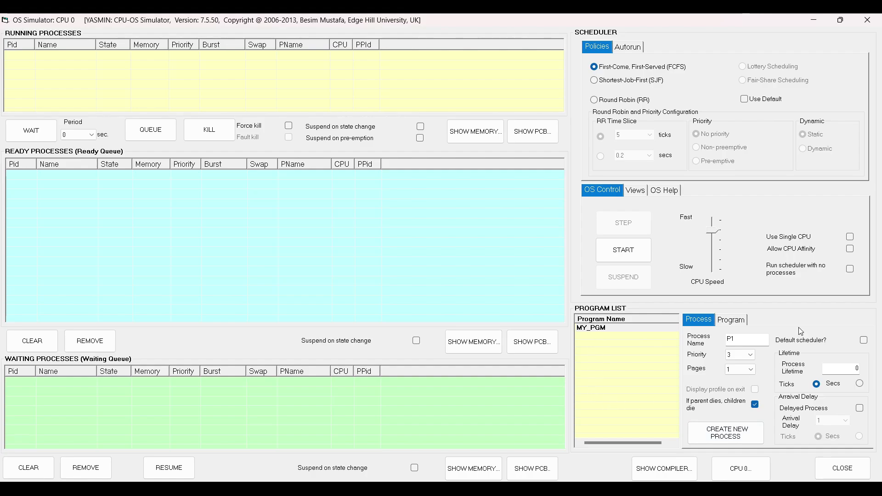
Set process lifetime to seconds and create MY_PGM process P1 with priority 3.
{"action": "left_click", "coordinate": [730, 321]}
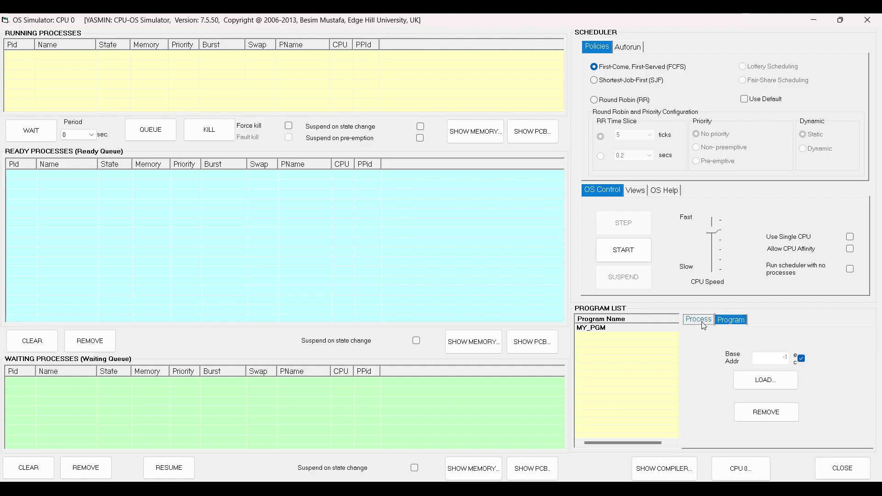
{"action": "left_click", "coordinate": [702, 320]}
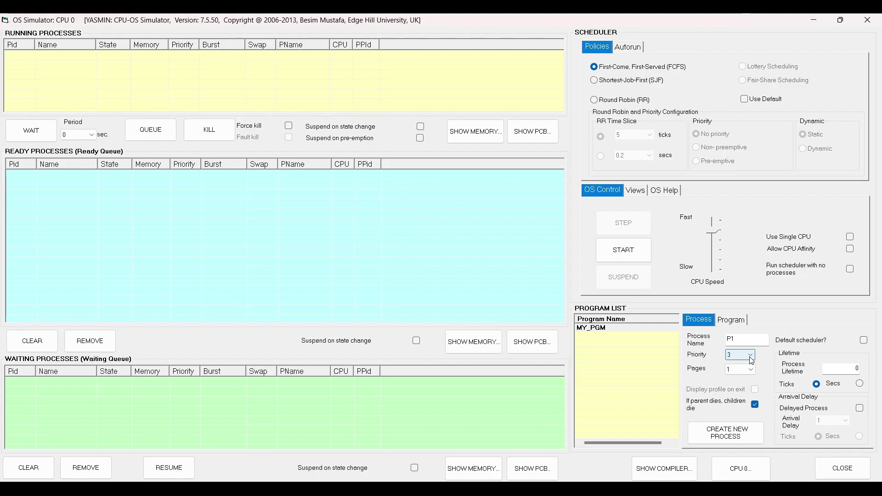
{"action": "left_click", "coordinate": [859, 384]}
{"action": "left_click", "coordinate": [741, 441]}
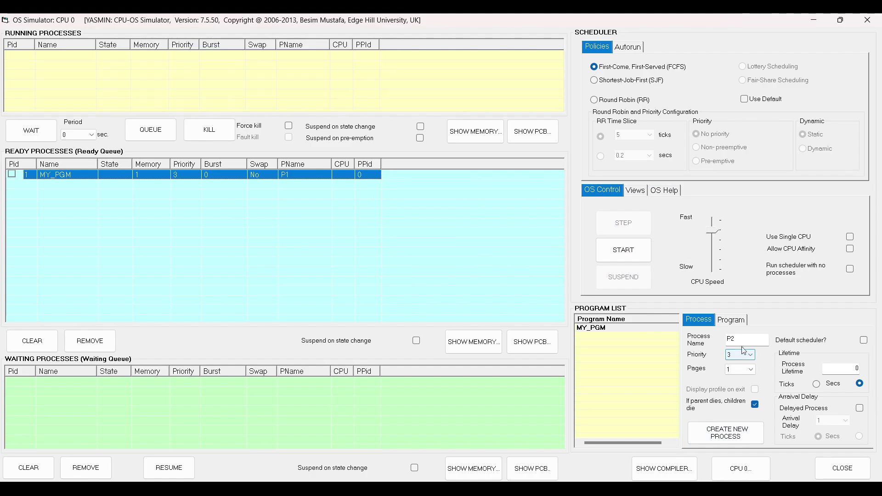
Create processes P2, P3 and P4 with priorities 4, 1 and 2.
{"action": "left_click", "coordinate": [747, 361]}
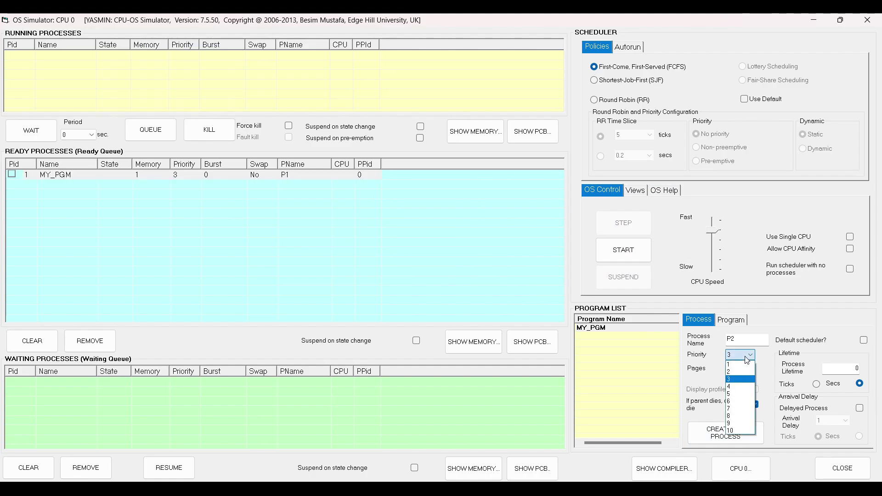
{"action": "left_click", "coordinate": [741, 386]}
{"action": "left_click", "coordinate": [740, 434]}
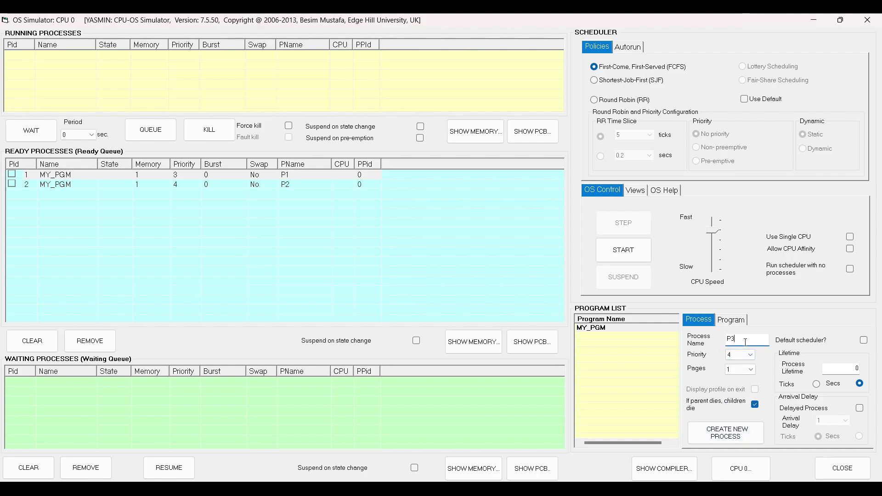
{"action": "left_click", "coordinate": [746, 357]}
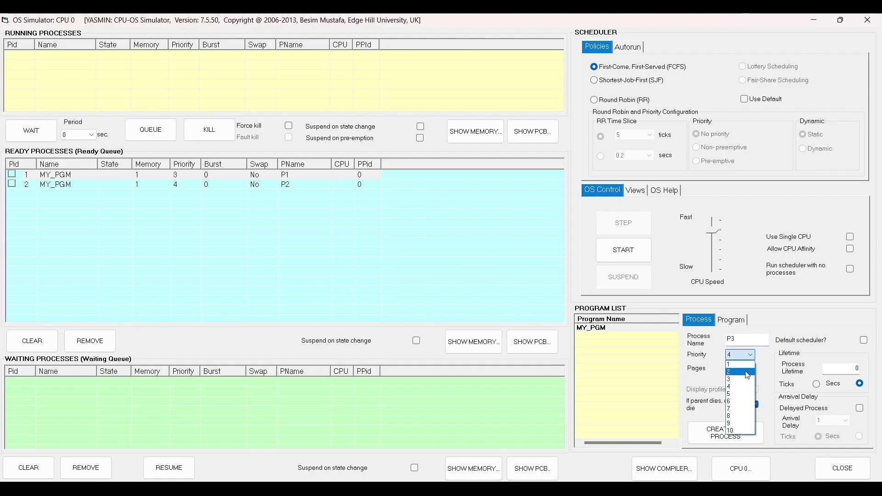
{"action": "left_click", "coordinate": [740, 364]}
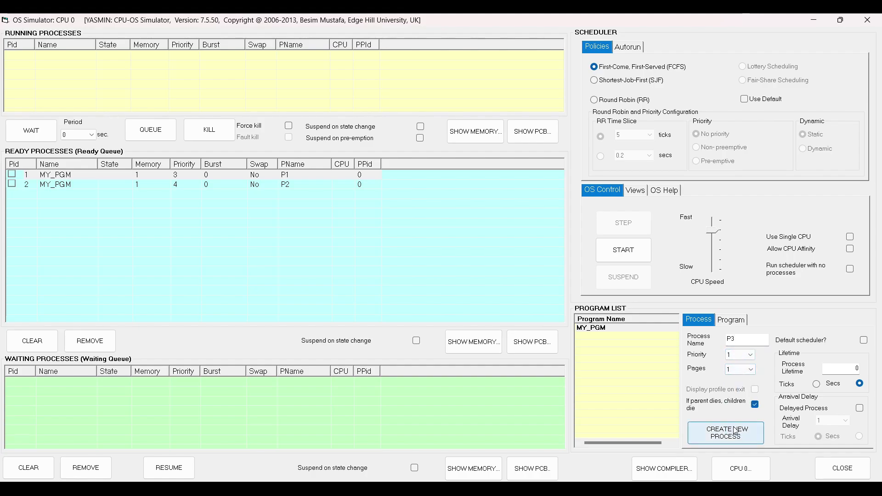
{"action": "left_click", "coordinate": [737, 427]}
{"action": "left_click", "coordinate": [741, 355]}
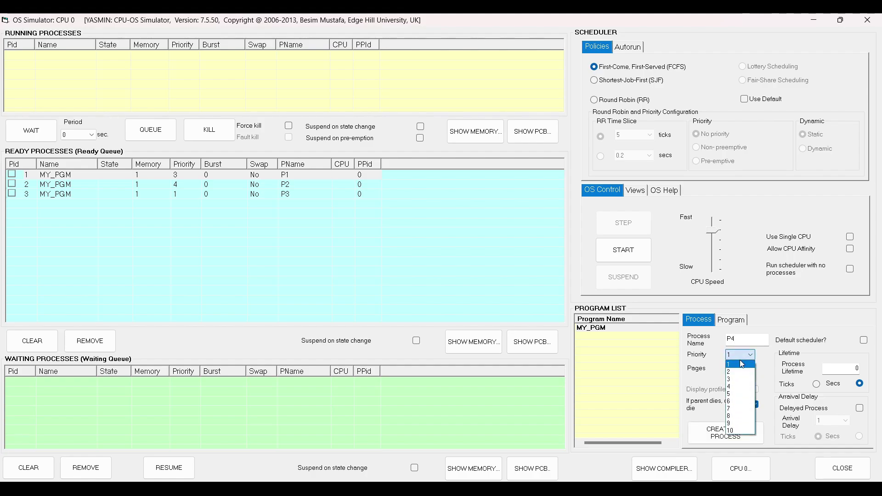
{"action": "left_click", "coordinate": [742, 372]}
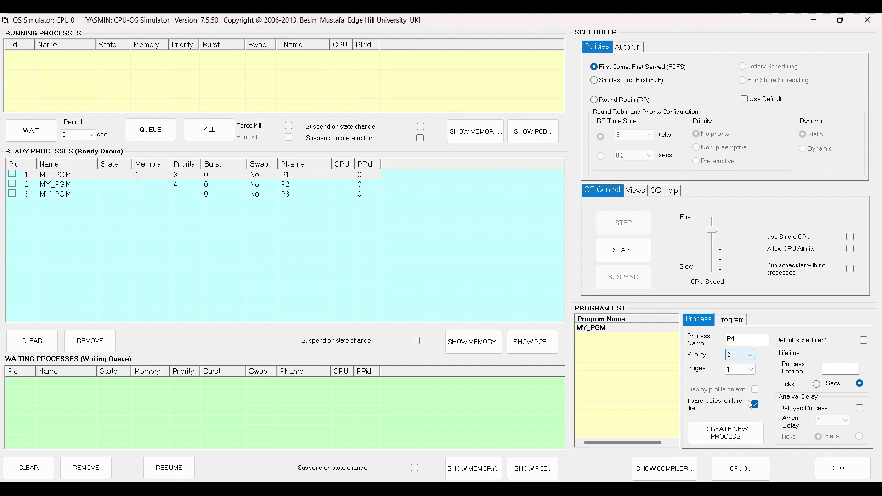
{"action": "left_click", "coordinate": [737, 436]}
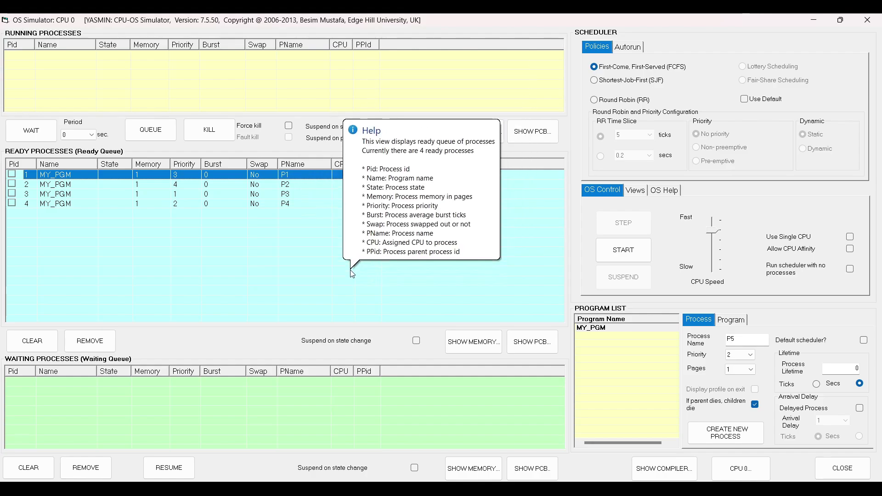
Start the FCFS scheduler and raise CPU speed to Fast until all four processes finish.
{"action": "left_click", "coordinate": [623, 253]}
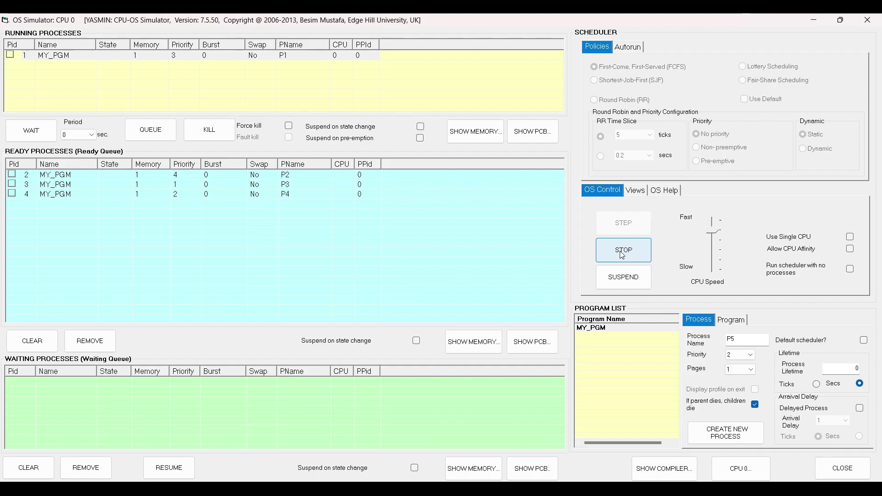
{"action": "mouse_move", "coordinate": [299, 89]}
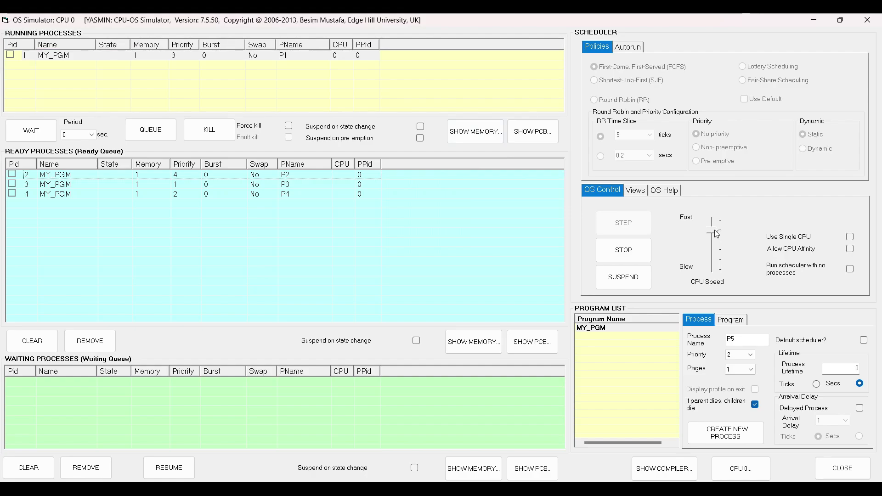
{"action": "left_click_drag", "start_coordinate": [714, 231], "coordinate": [716, 219]}
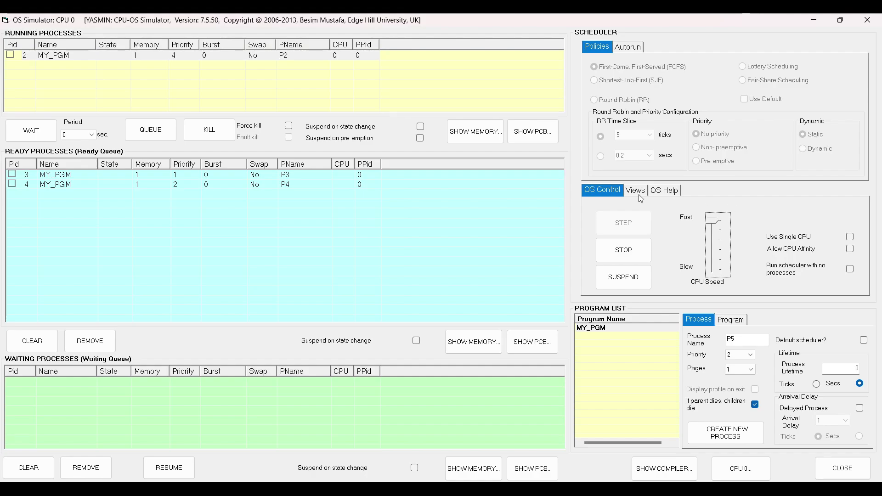
{"action": "mouse_move", "coordinate": [93, 75]}
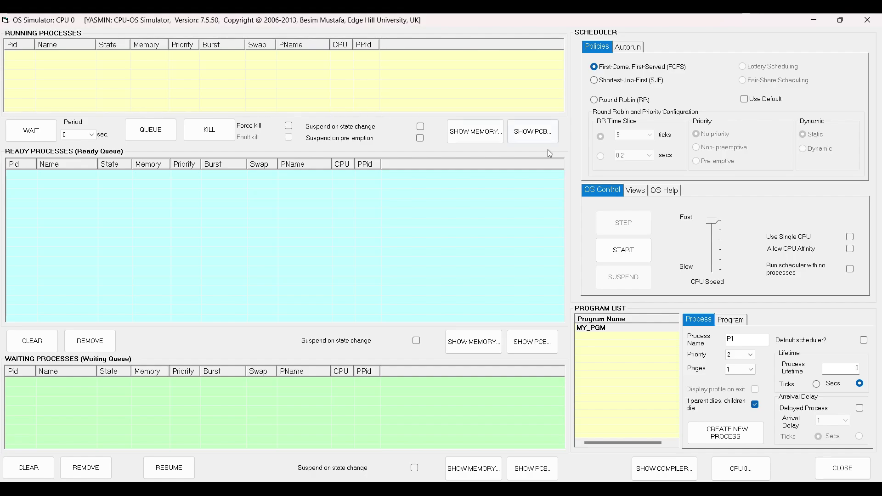
{"action": "left_click", "coordinate": [636, 191]}
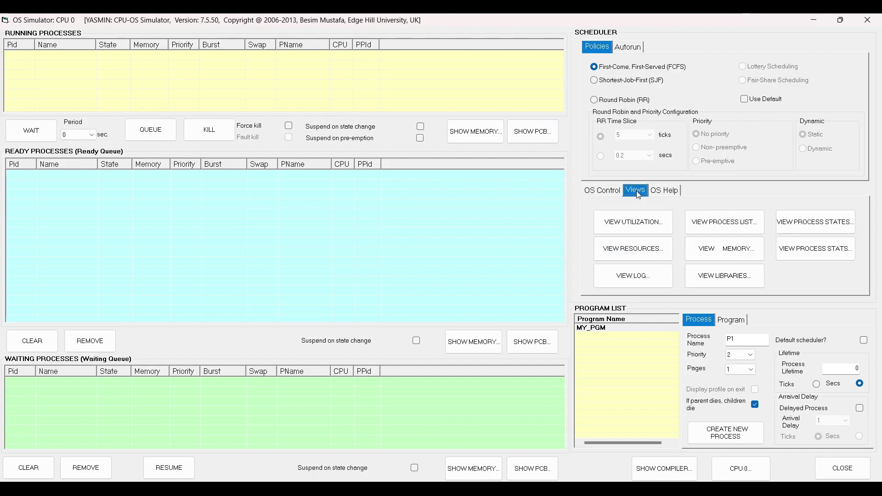
{"action": "left_click", "coordinate": [649, 281]}
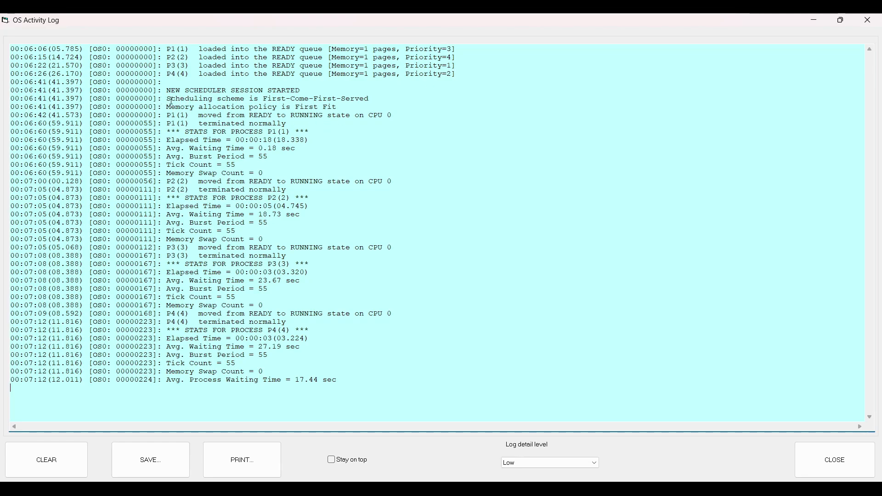
{"action": "left_click_drag", "start_coordinate": [170, 100], "coordinate": [380, 103]}
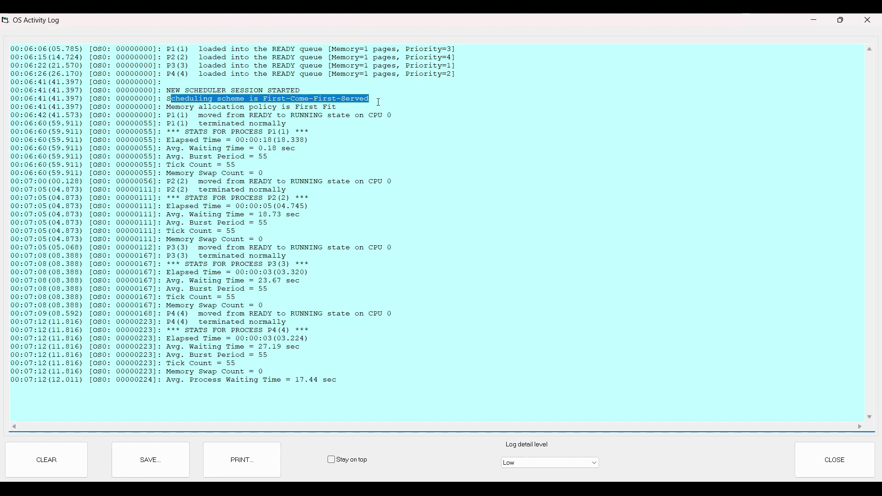
{"action": "left_click_drag", "start_coordinate": [171, 115], "coordinate": [331, 116]}
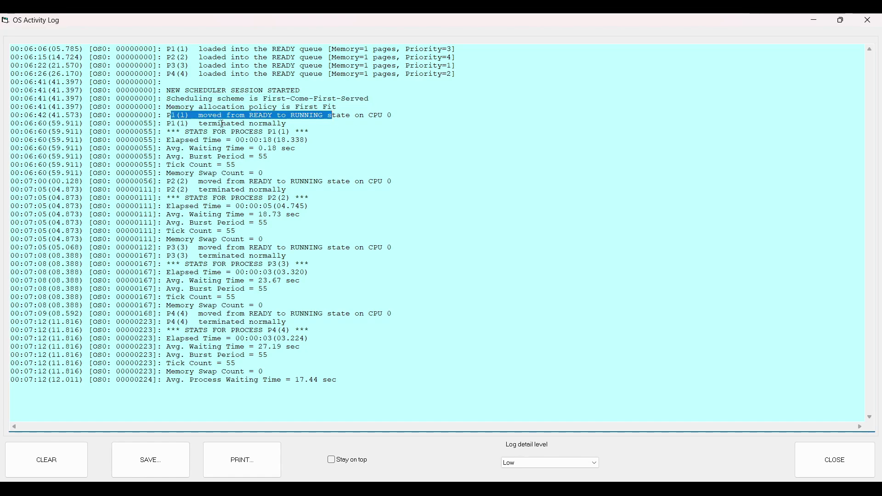
{"action": "left_click", "coordinate": [263, 125]}
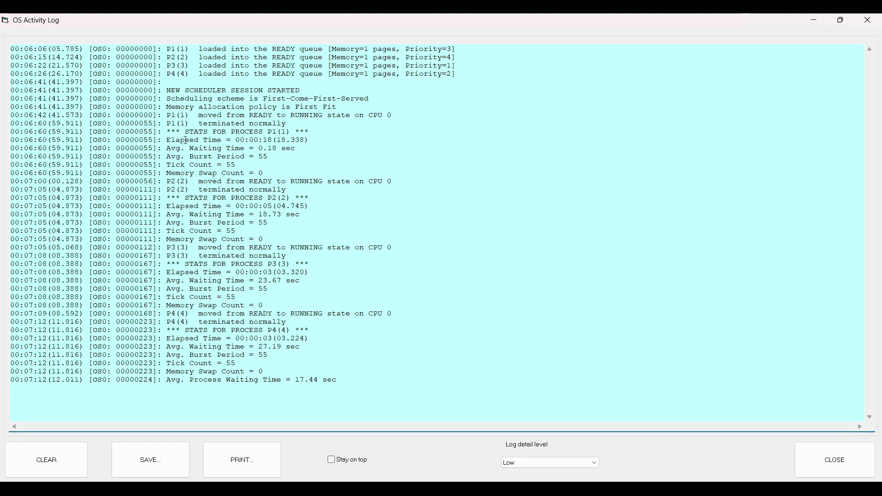
{"action": "left_click_drag", "start_coordinate": [163, 142], "coordinate": [308, 140]}
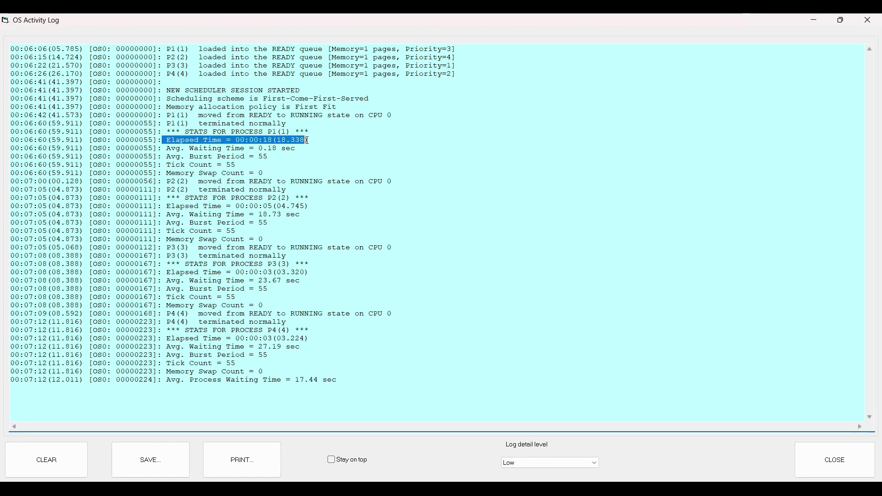
{"action": "left_click_drag", "start_coordinate": [167, 149], "coordinate": [295, 149]}
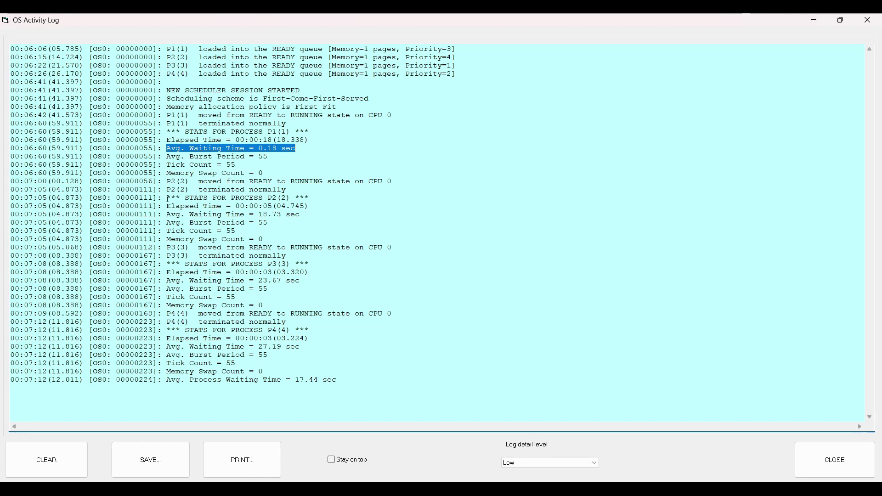
{"action": "left_click_drag", "start_coordinate": [171, 198], "coordinate": [302, 198]}
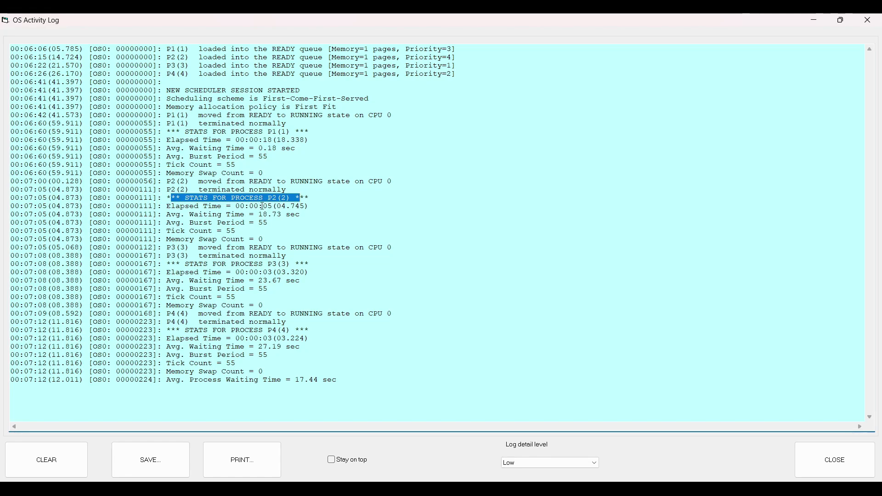
{"action": "left_click_drag", "start_coordinate": [164, 208], "coordinate": [314, 210]}
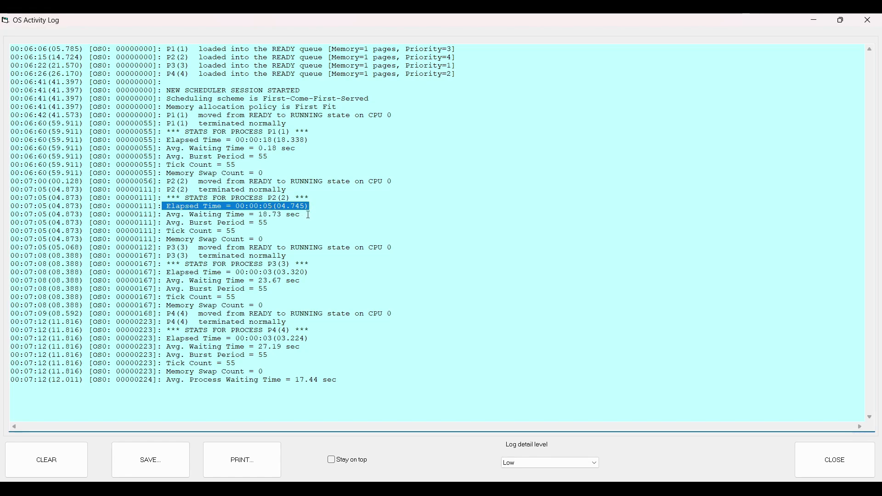
{"action": "left_click_drag", "start_coordinate": [10, 222], "coordinate": [285, 213]}
{"action": "left_click", "coordinate": [279, 213]}
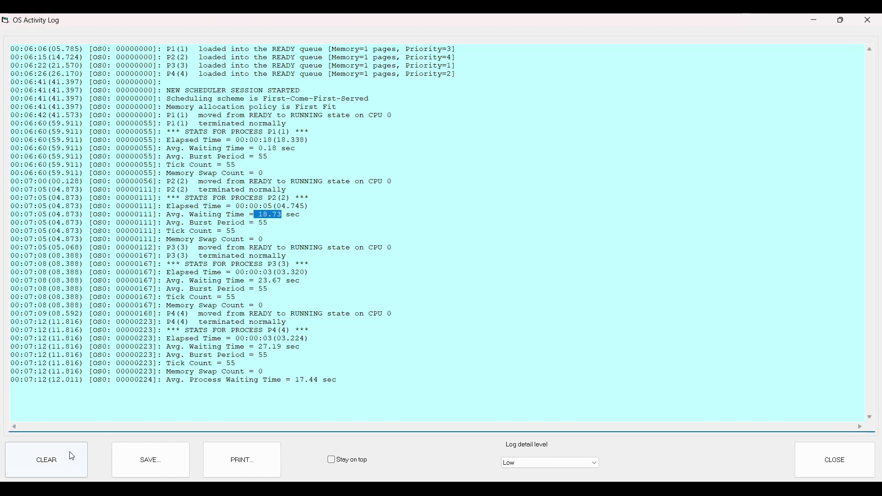
Clear the OS Activity Log and bring the OS Simulator window back to the front.
{"action": "left_click", "coordinate": [53, 460]}
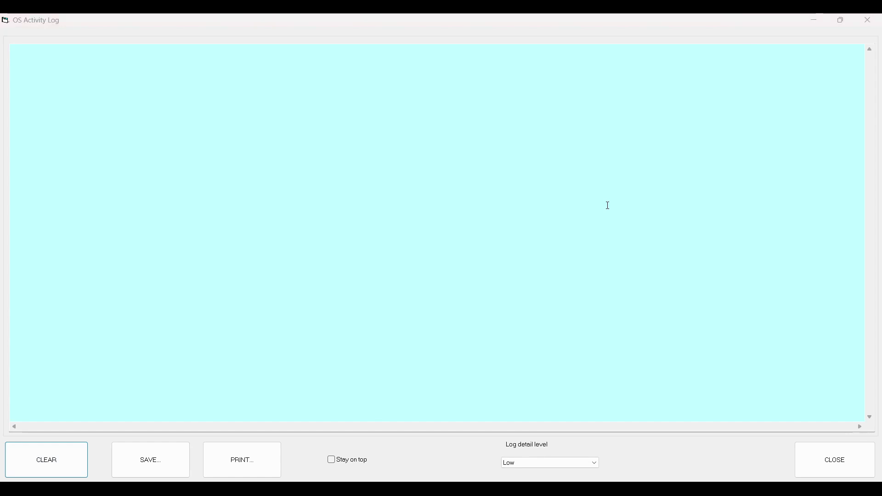
{"action": "key", "text": "alt+Tab"}
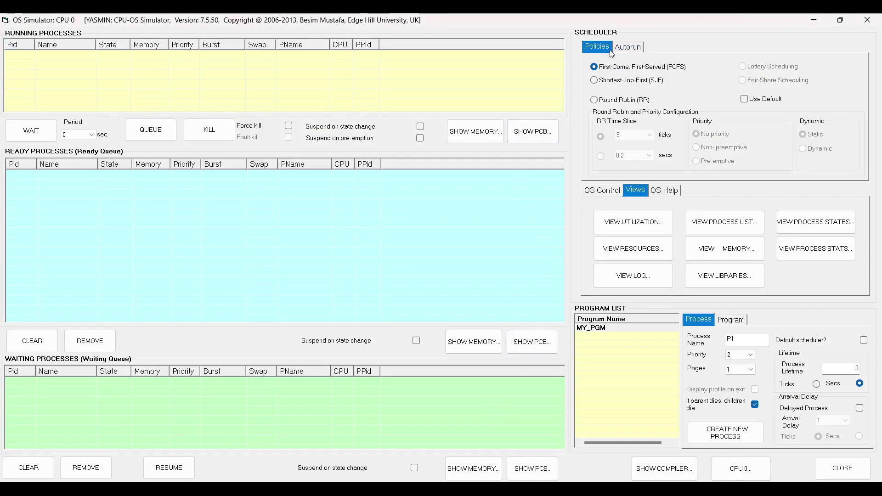
{"action": "key", "text": "alt+Tab"}
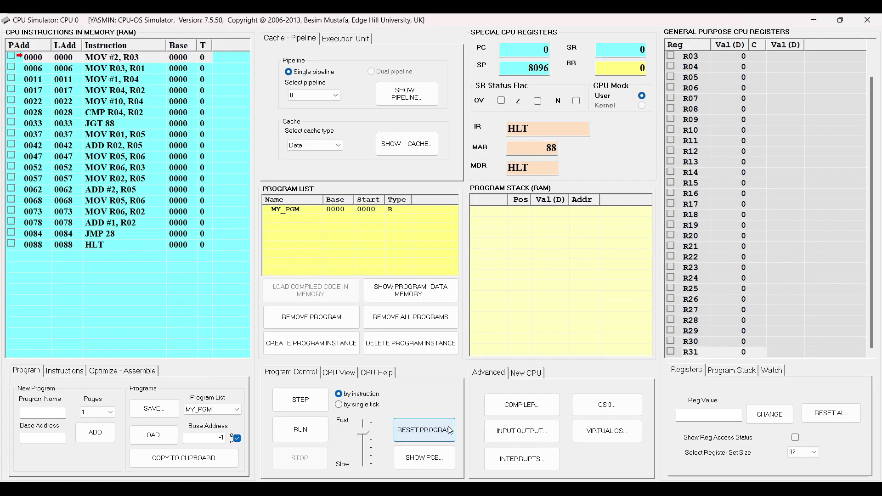
{"action": "left_click", "coordinate": [616, 407]}
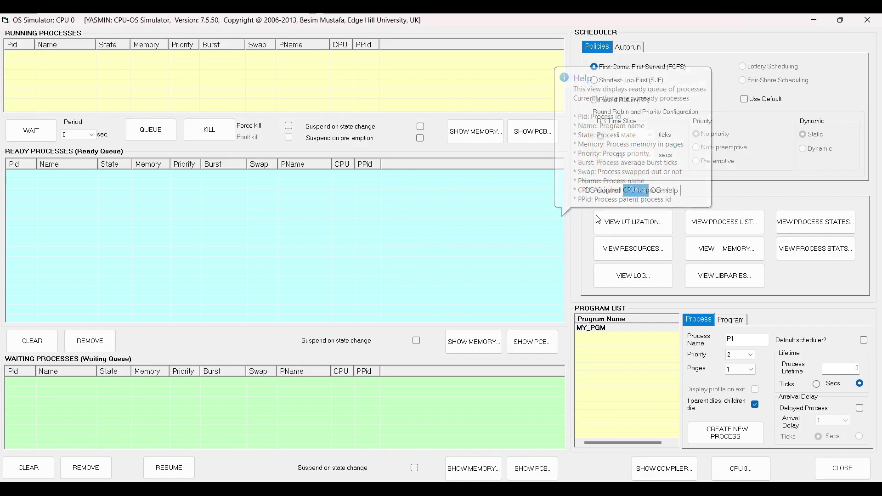
{"action": "scroll", "coordinate": [741, 357], "scroll_direction": "down", "scroll_amount": 1}
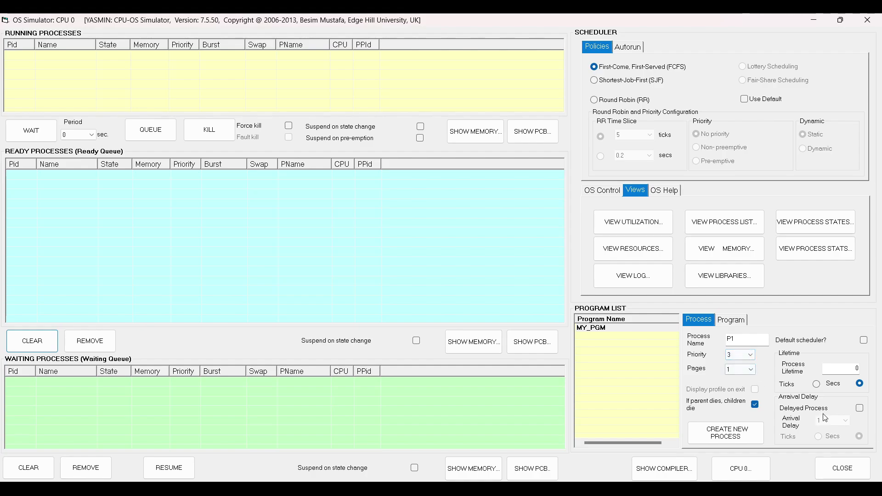
Create P1 at priority 3, then delayed P2 at priority 4 with arrival delay 4.
{"action": "left_click", "coordinate": [714, 437]}
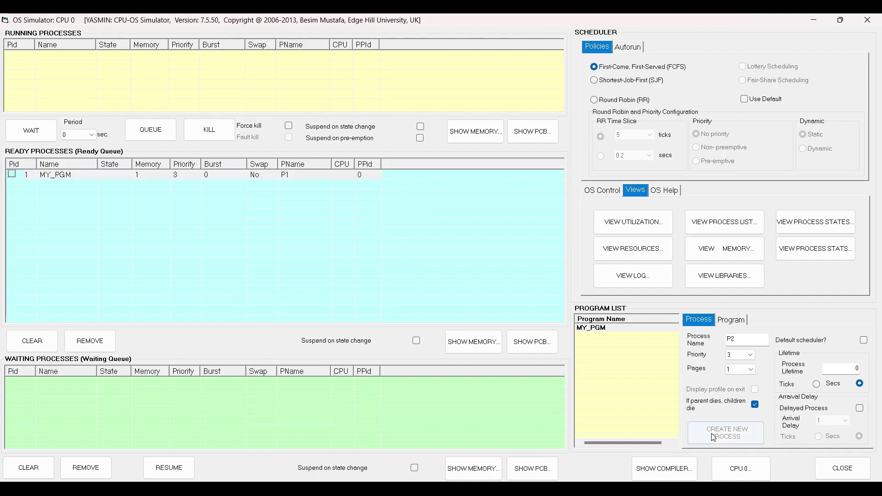
{"action": "left_click", "coordinate": [753, 354]}
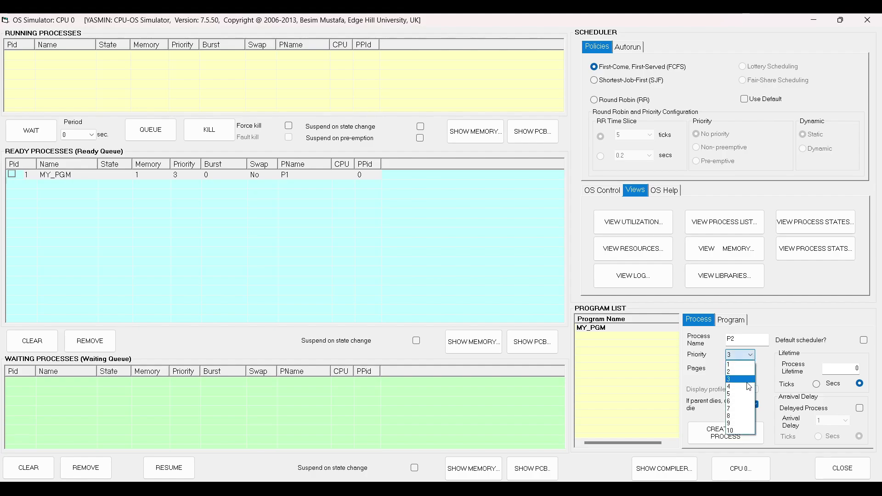
{"action": "left_click", "coordinate": [749, 387]}
{"action": "left_click", "coordinate": [860, 408]}
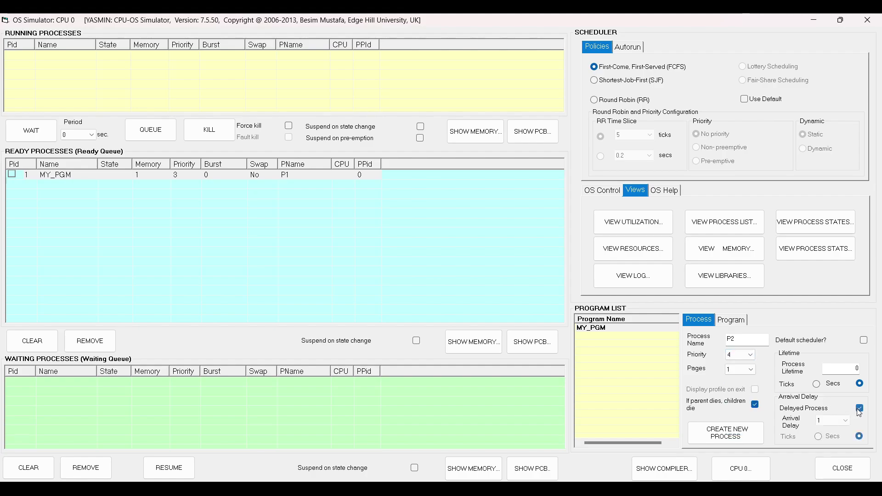
{"action": "left_click", "coordinate": [846, 420]}
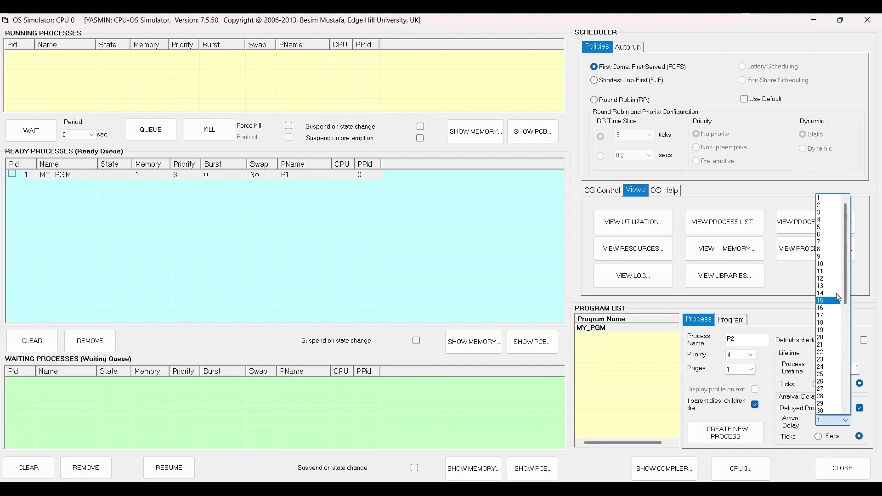
{"action": "left_click", "coordinate": [827, 220]}
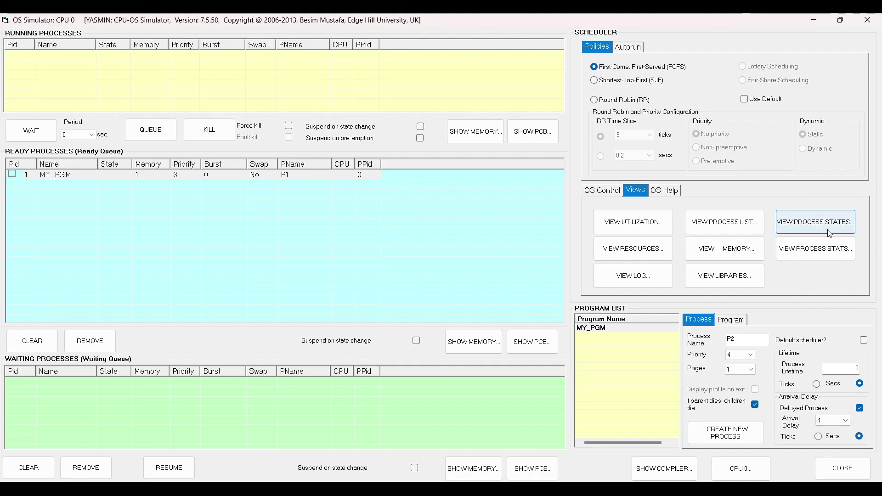
{"action": "left_click", "coordinate": [737, 435]}
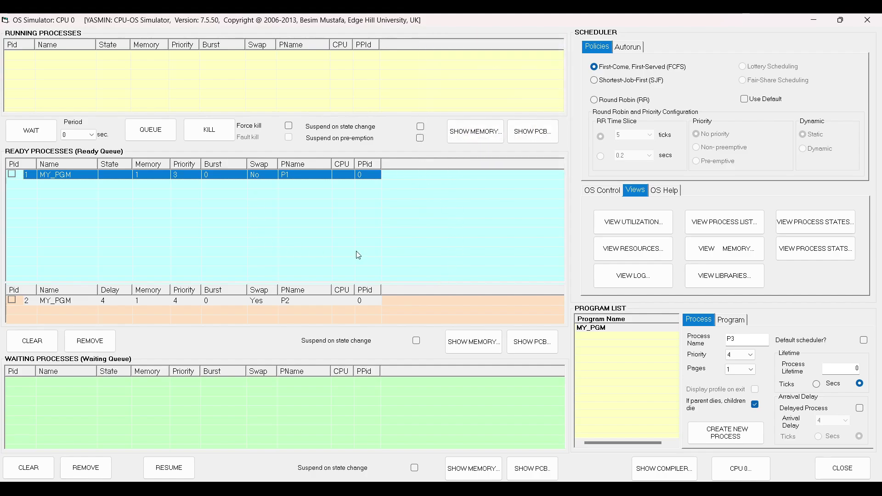
Select delayed process P2 in the delayed processes list.
{"action": "mouse_move", "coordinate": [175, 216]}
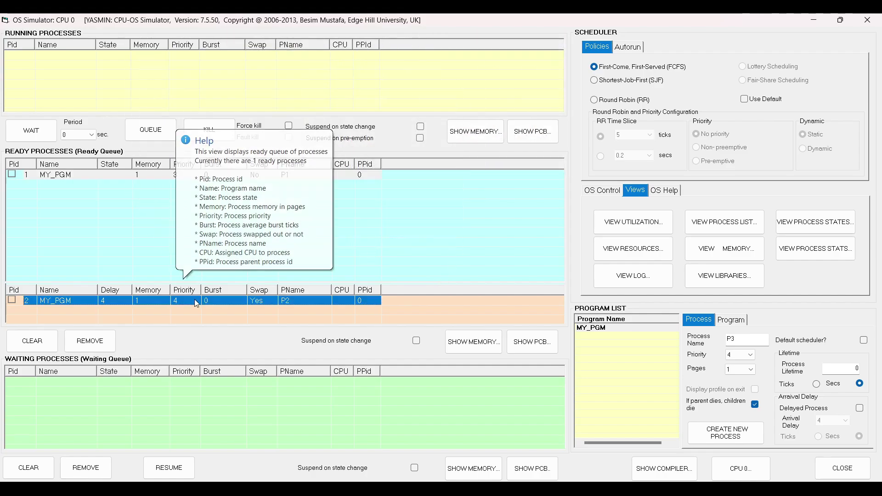
{"action": "mouse_move", "coordinate": [141, 304]}
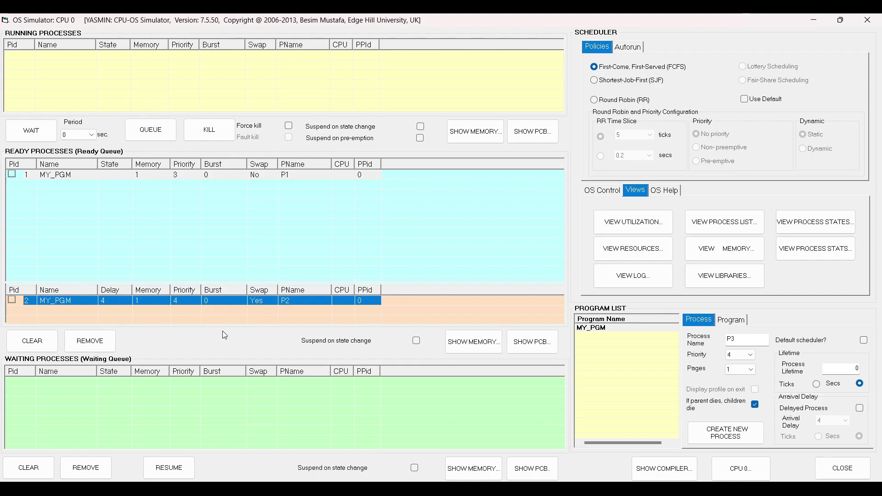
{"action": "mouse_move", "coordinate": [302, 245]}
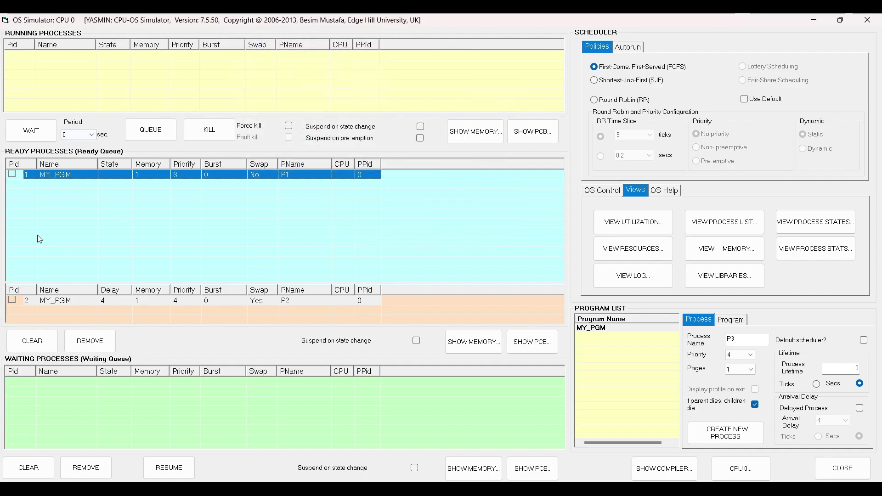
{"action": "mouse_move", "coordinate": [72, 222]}
{"action": "left_click", "coordinate": [207, 301]}
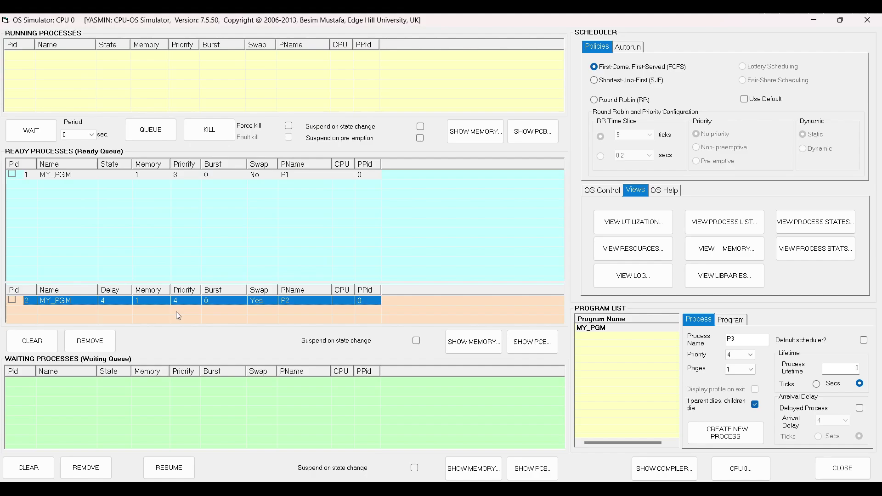
{"action": "mouse_move", "coordinate": [198, 323]}
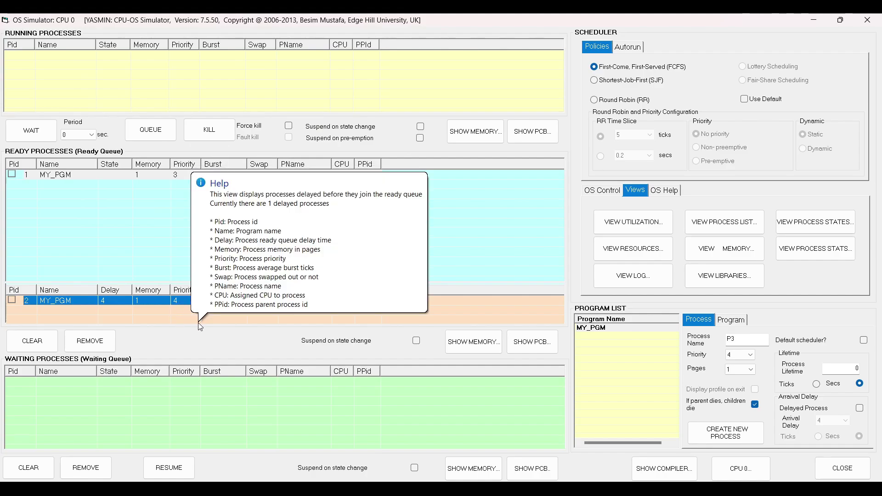
Create delayed process P3 with priority 2 and a 2-tick arrival delay.
{"action": "left_click", "coordinate": [372, 227]}
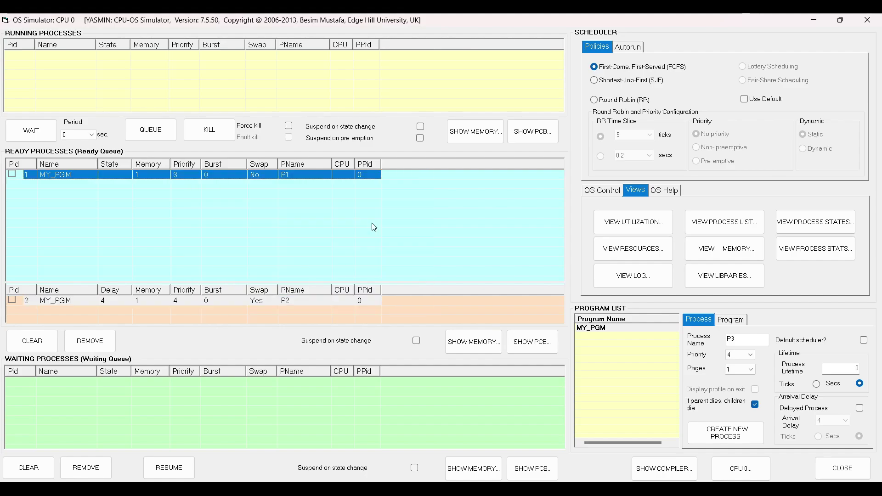
{"action": "left_click", "coordinate": [751, 356]}
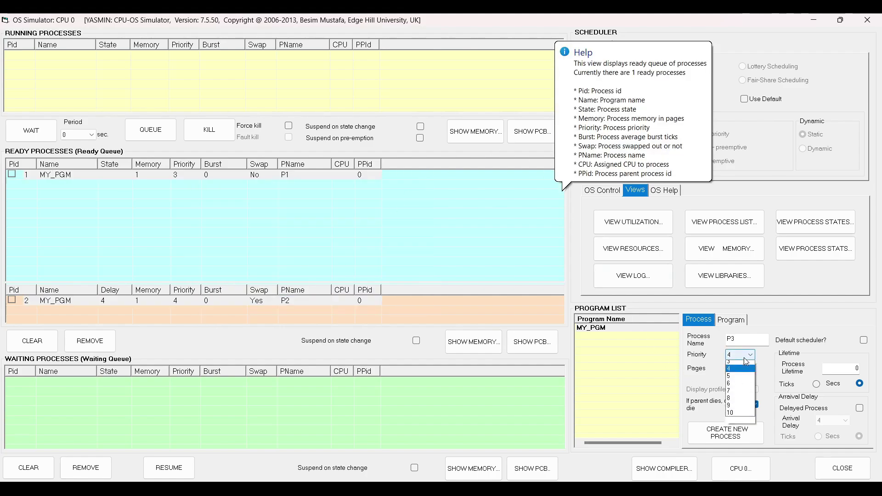
{"action": "left_click", "coordinate": [737, 371]}
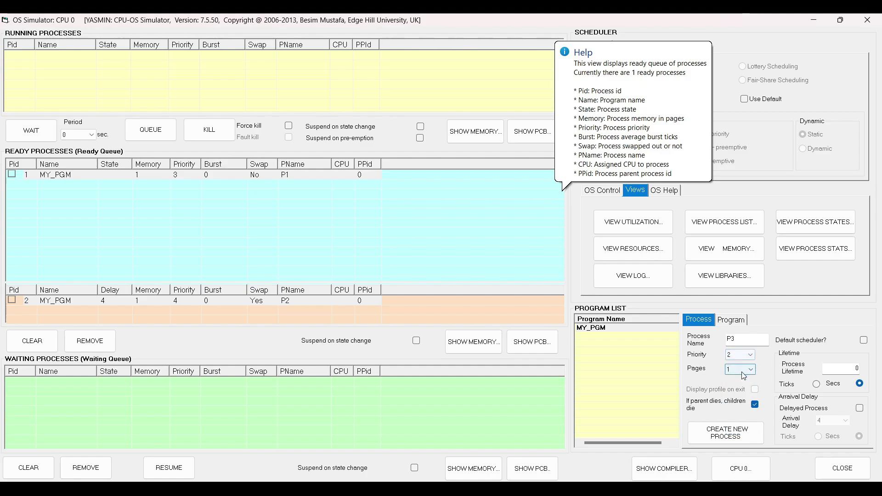
{"action": "left_click", "coordinate": [859, 408]}
{"action": "left_click", "coordinate": [844, 421]}
{"action": "scroll", "coordinate": [821, 225], "scroll_direction": "up", "scroll_amount": 1}
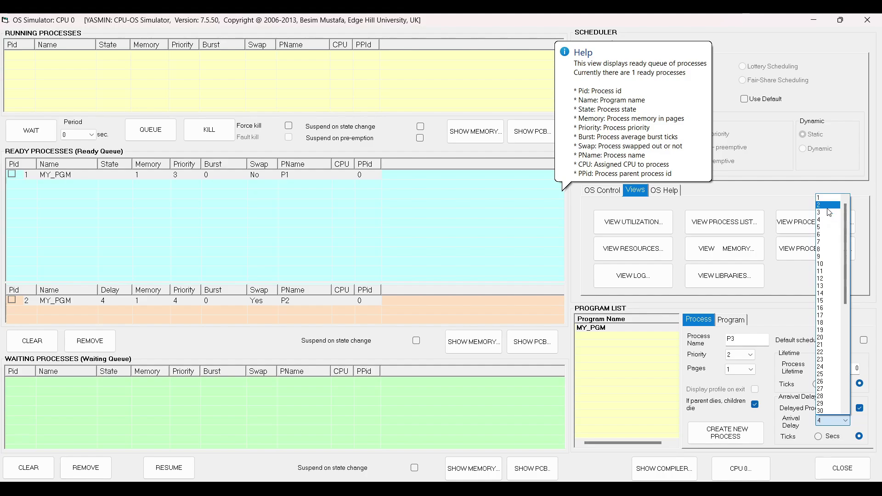
{"action": "left_click", "coordinate": [828, 208]}
{"action": "left_click", "coordinate": [733, 441]}
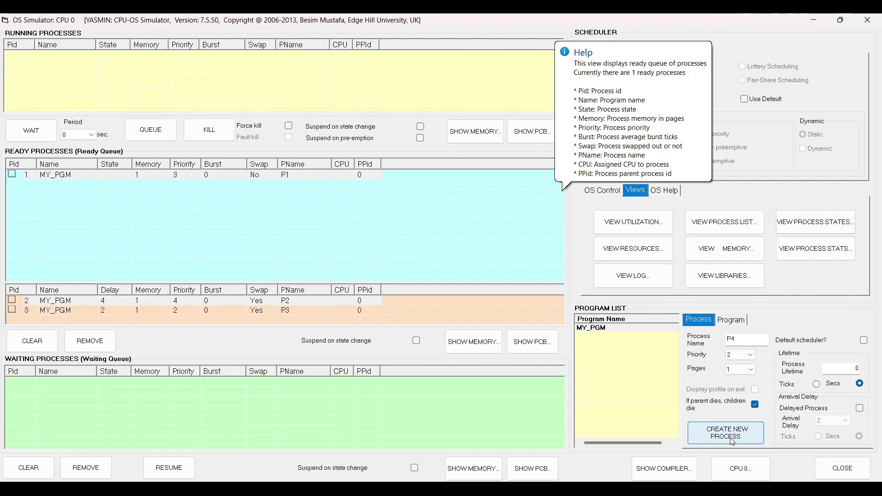
Create delayed process P4 with priority 1 and a 3-tick arrival delay.
{"action": "left_click", "coordinate": [750, 355]}
{"action": "left_click", "coordinate": [750, 365]}
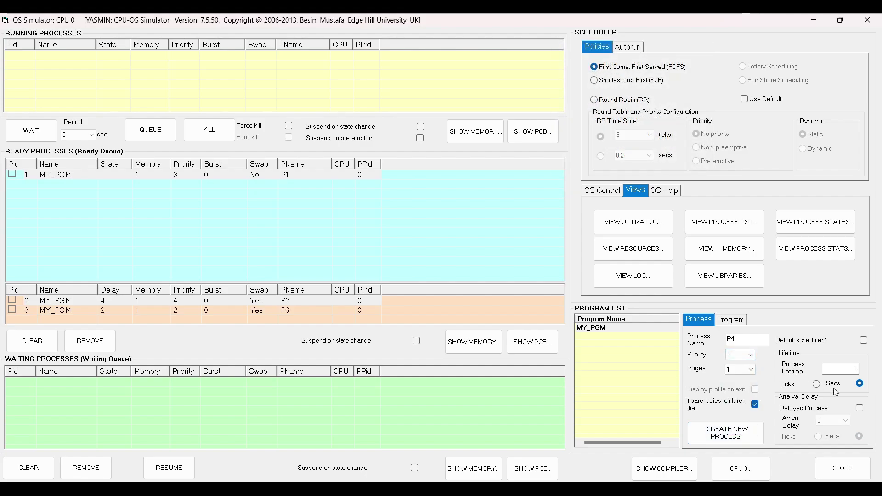
{"action": "left_click", "coordinate": [859, 408]}
{"action": "left_click", "coordinate": [820, 421]}
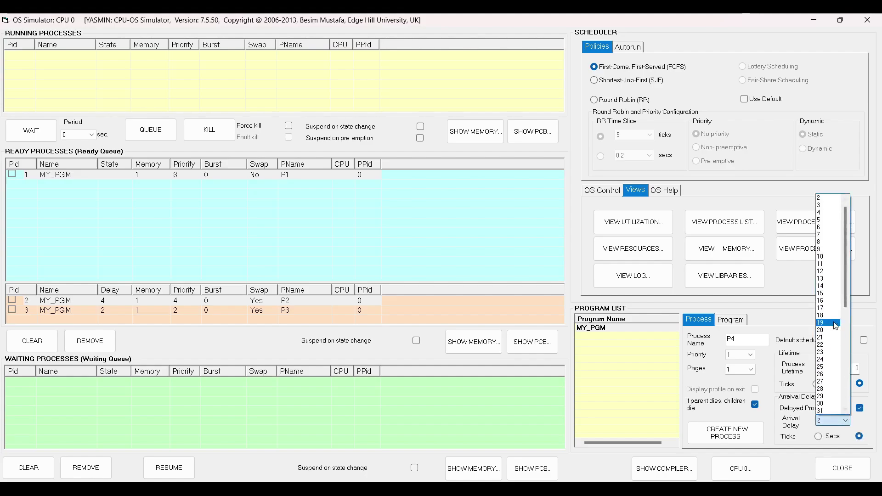
{"action": "left_click", "coordinate": [826, 205]}
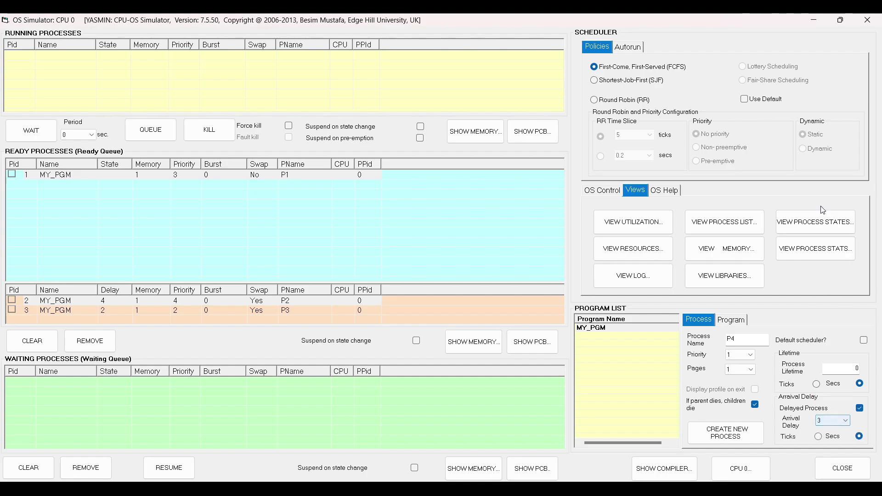
{"action": "left_click", "coordinate": [744, 440]}
Inspect ready process P1 and delayed process P2, then bring up the OS Control run controls.
{"action": "mouse_move", "coordinate": [191, 318]}
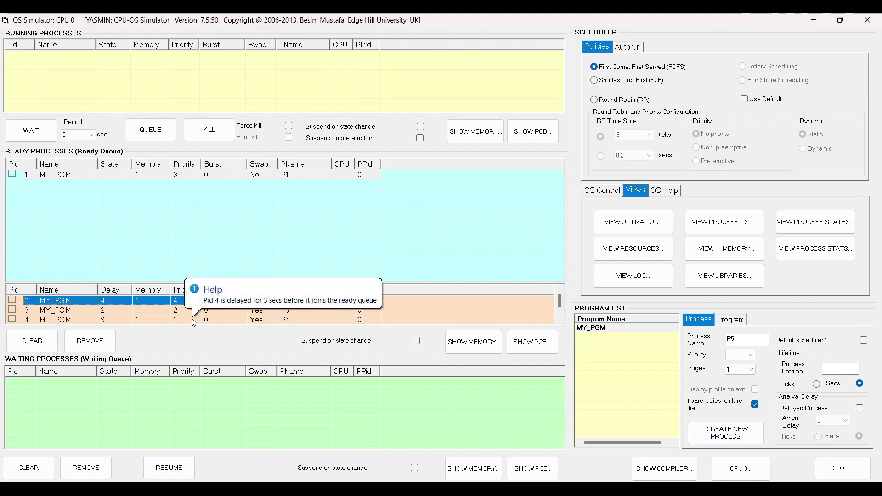
{"action": "left_click", "coordinate": [111, 176]}
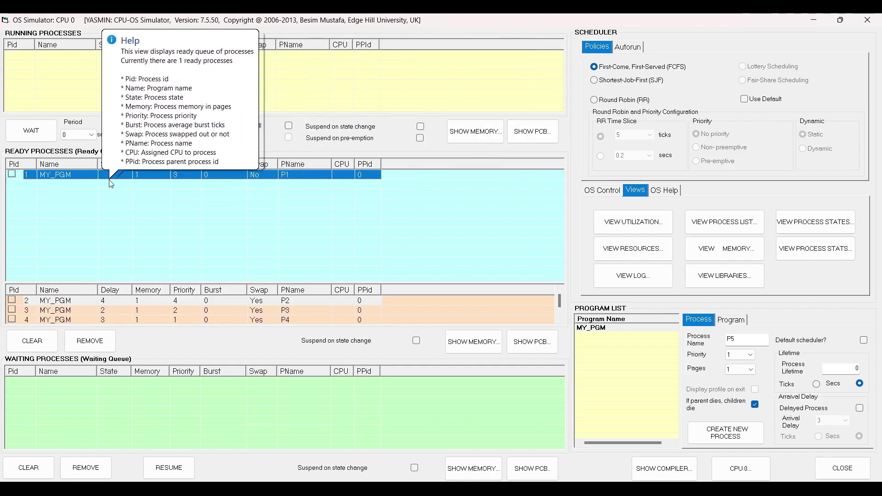
{"action": "left_click", "coordinate": [108, 301]}
{"action": "mouse_move", "coordinate": [303, 302]}
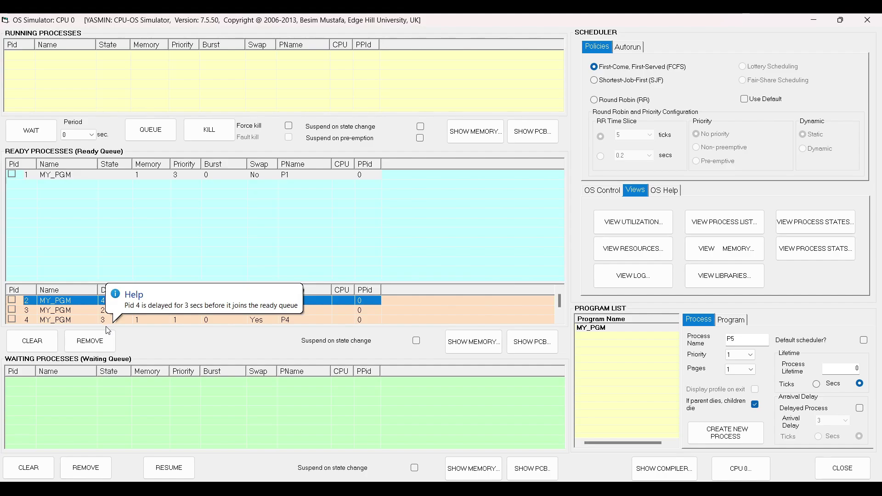
{"action": "left_click", "coordinate": [590, 193]}
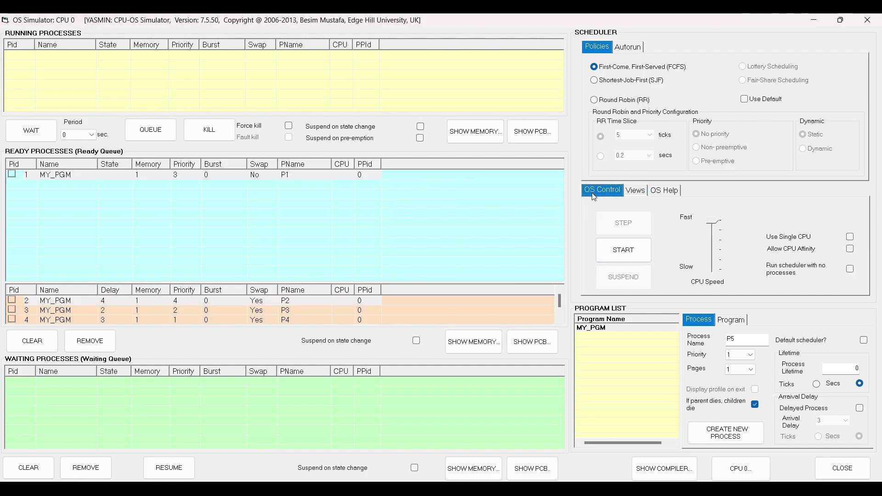
Start the scheduler and let P1 and delayed P2–P4 run to completion.
{"action": "left_click", "coordinate": [638, 250]}
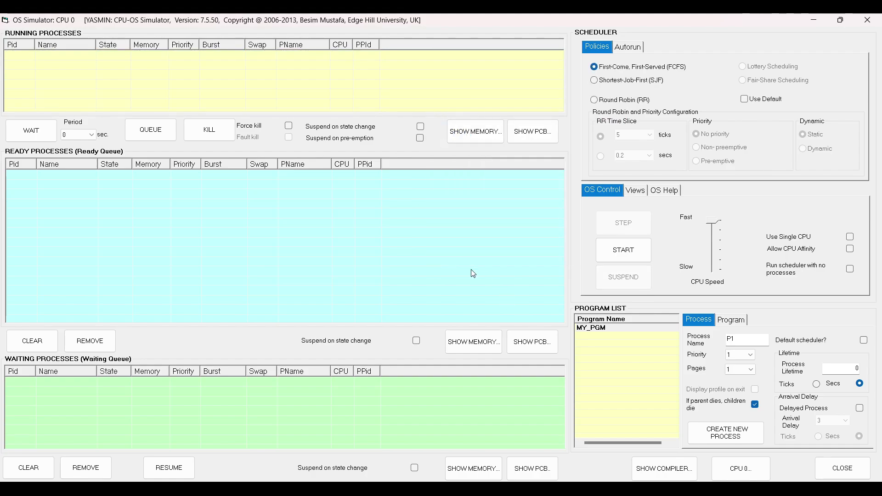
{"action": "left_click", "coordinate": [637, 196]}
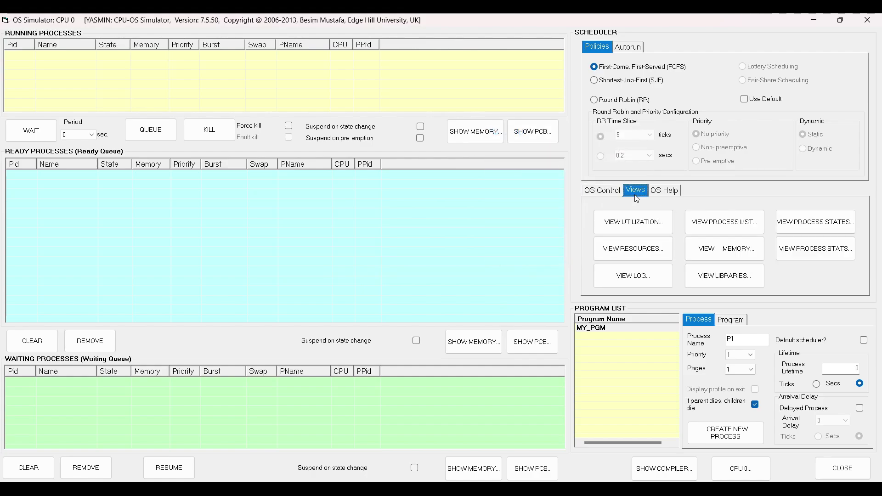
Open the OS Activity Log and highlight P1, P3, P2 and P4 entering the READY queue.
{"action": "left_click", "coordinate": [655, 279]}
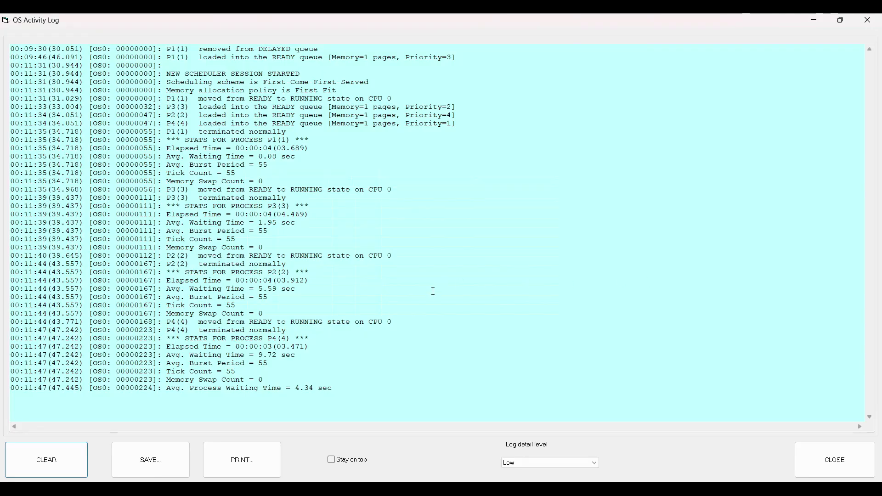
{"action": "left_click_drag", "start_coordinate": [163, 57], "coordinate": [321, 58]}
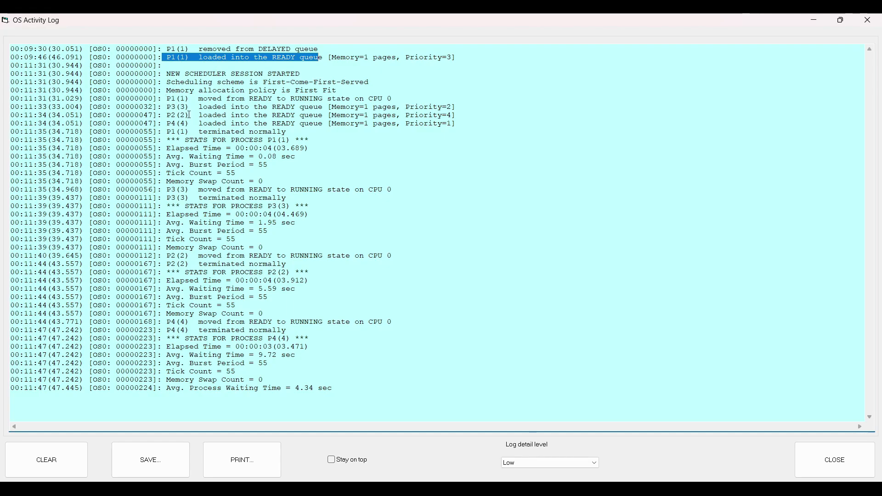
{"action": "left_click_drag", "start_coordinate": [166, 107], "coordinate": [327, 126]}
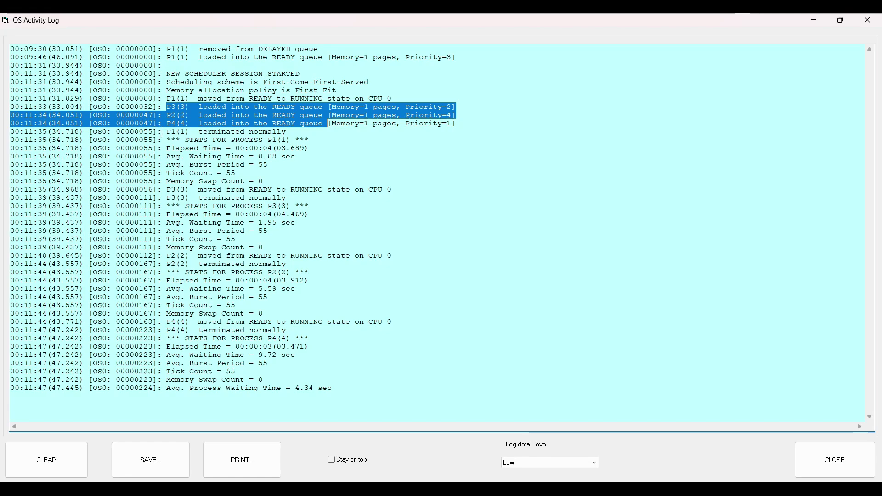
{"action": "left_click", "coordinate": [266, 150]}
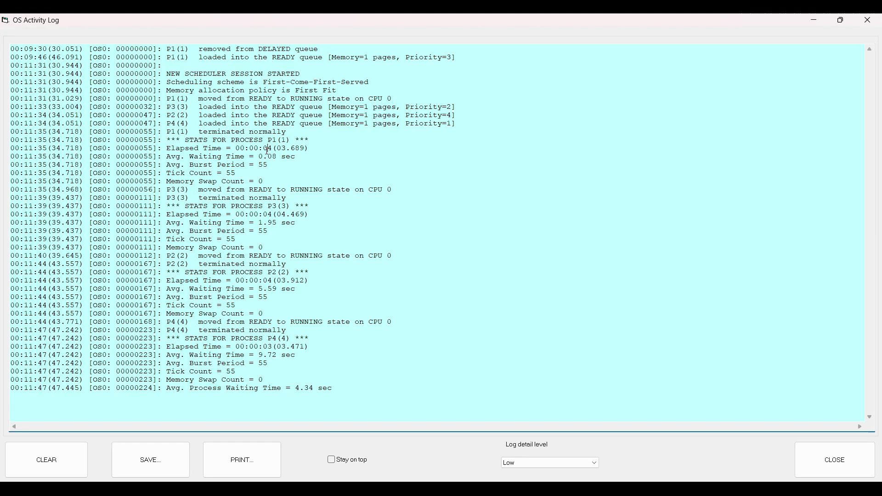
{"action": "triple_click", "coordinate": [262, 150]}
{"action": "double_click", "coordinate": [270, 148]}
{"action": "left_click_drag", "start_coordinate": [289, 157], "coordinate": [260, 159]}
{"action": "left_click_drag", "start_coordinate": [171, 198], "coordinate": [370, 188]}
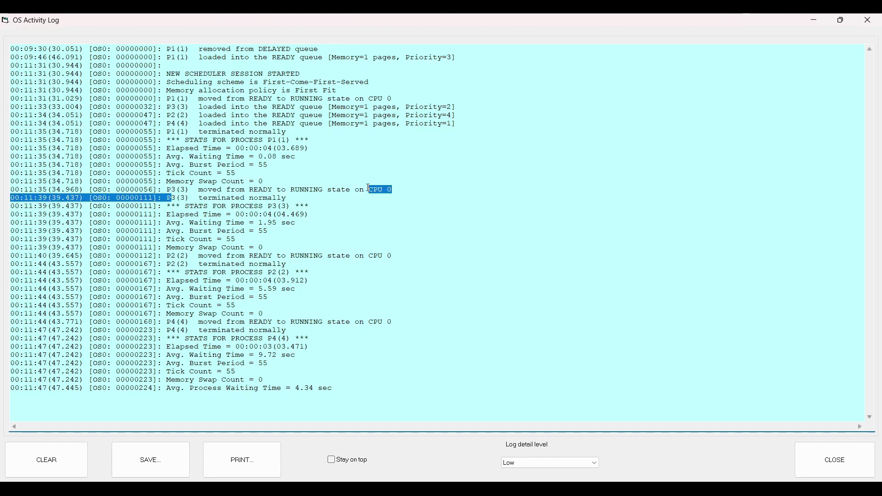
{"action": "left_click_drag", "start_coordinate": [177, 263], "coordinate": [213, 263]}
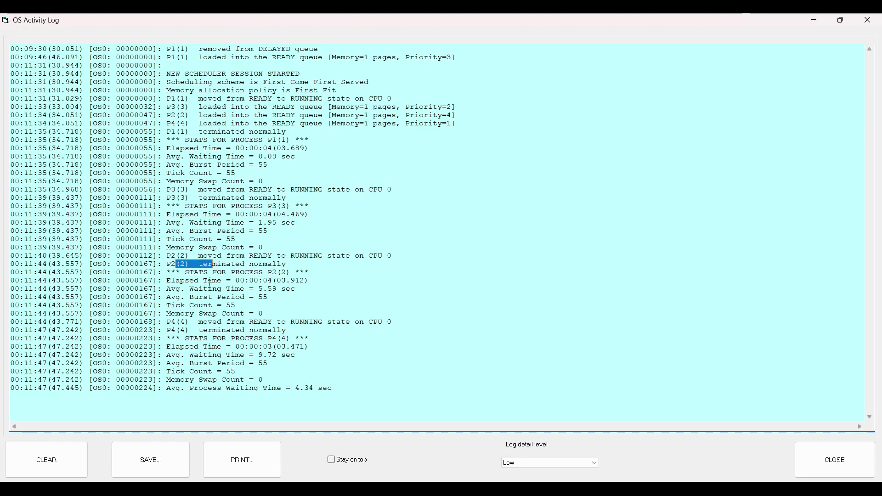
{"action": "left_click_drag", "start_coordinate": [168, 322], "coordinate": [214, 321]}
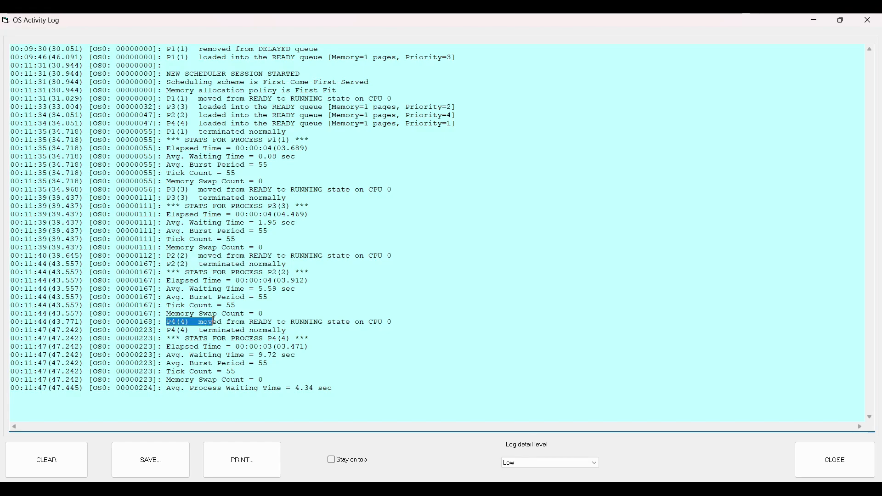